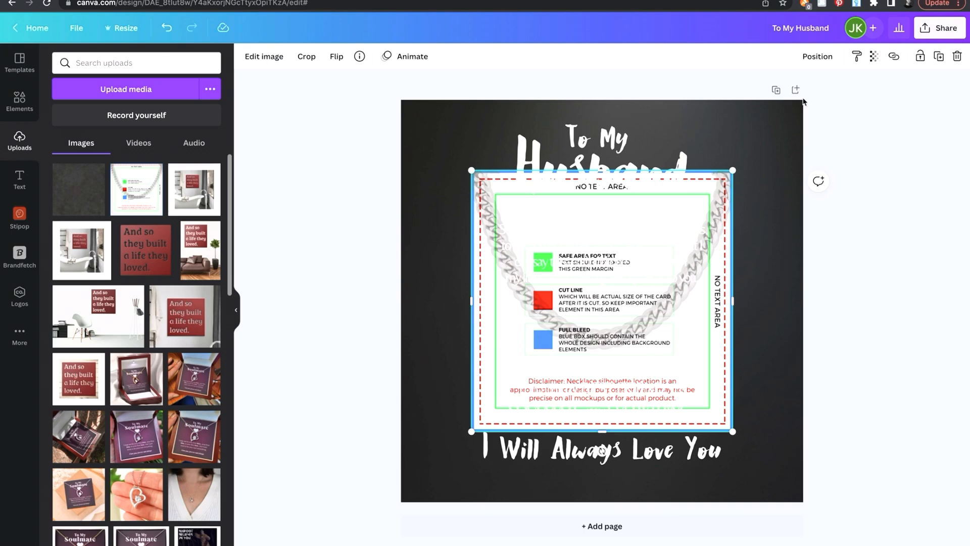
Enlarge the message card guide image until it covers the entire square design.
left_click_drag(472, 171, 385, 118)
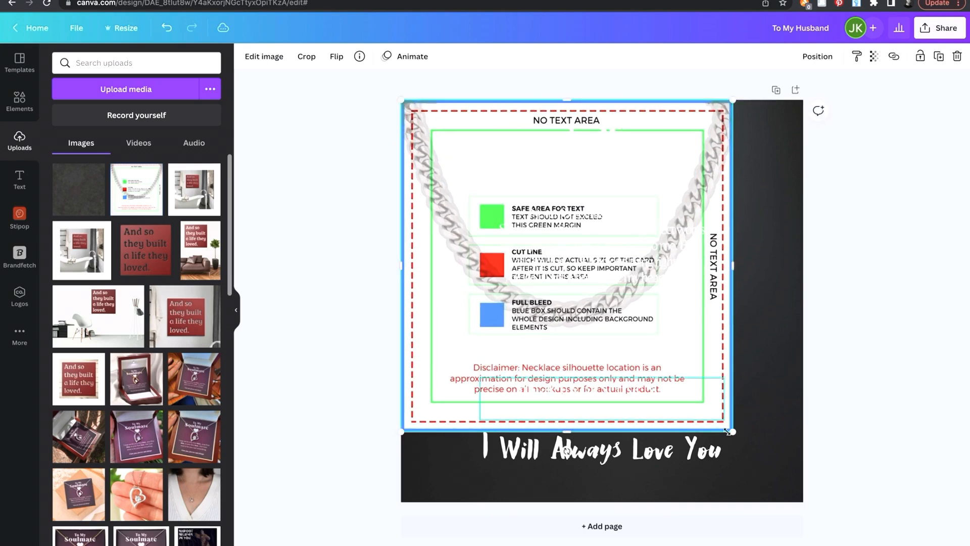
left_click_drag(732, 431, 807, 500)
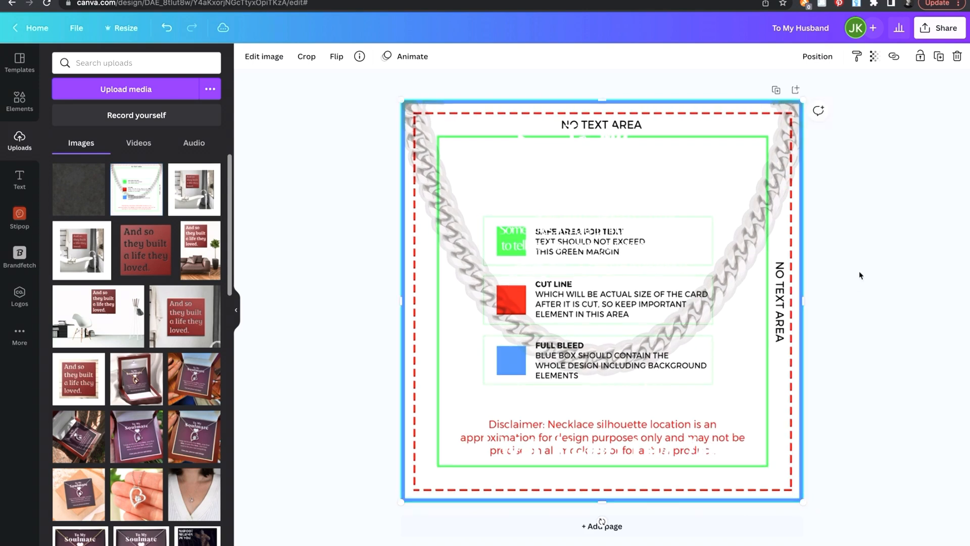
left_click(860, 275)
Set all the card text to black and move it down together to fit inside the guide's green safe area.
left_click_drag(907, 113, 326, 542)
left_click(412, 56)
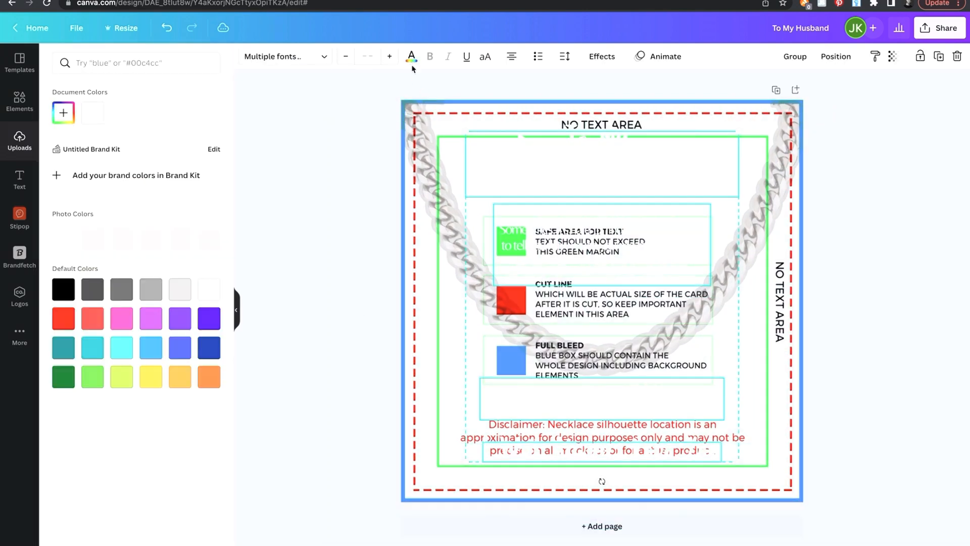
left_click(63, 290)
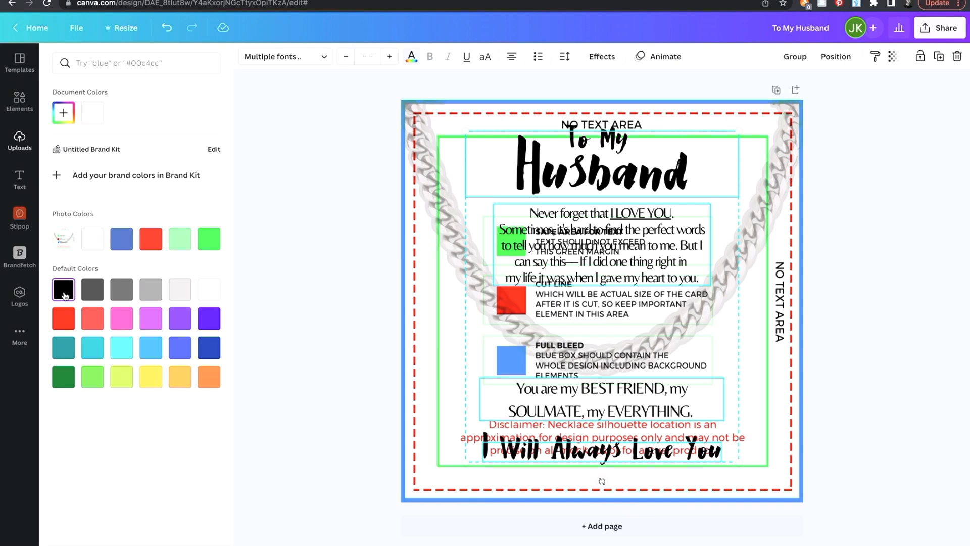
left_click_drag(610, 175, 610, 189)
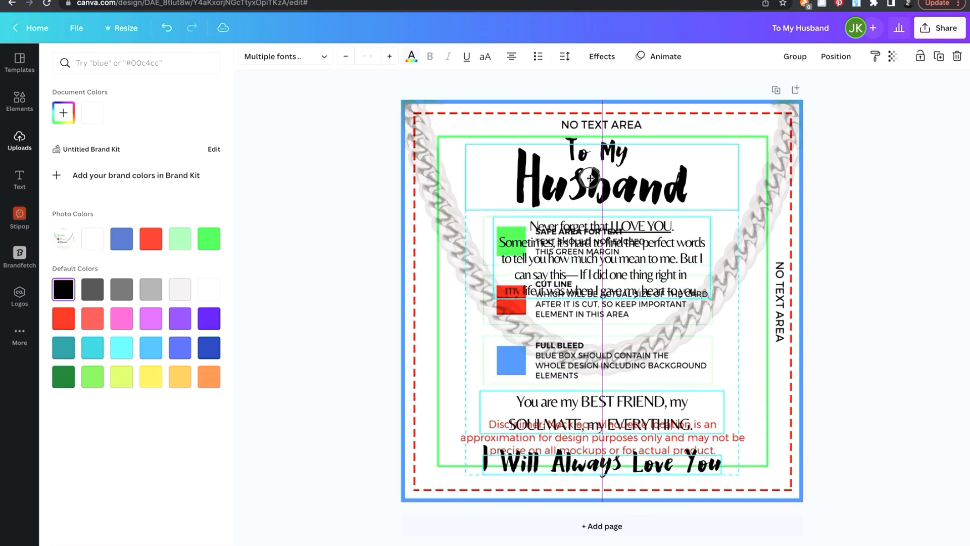
left_click(877, 196)
left_click(847, 165)
Reduce the "Never forget that I LOVE YOU" paragraph to font size 25 and centre it beneath the Husband heading.
left_click(703, 173)
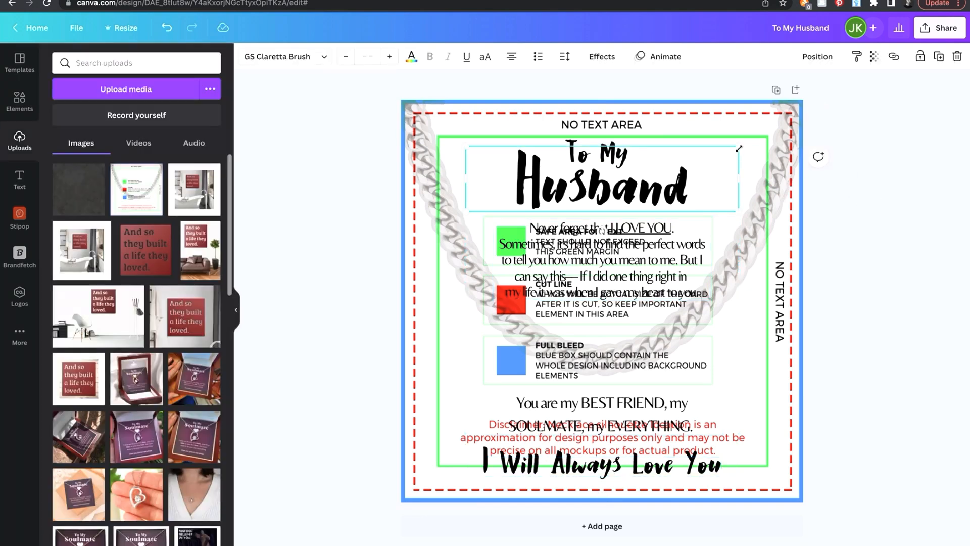
left_click(885, 175)
left_click_drag(655, 249, 657, 242)
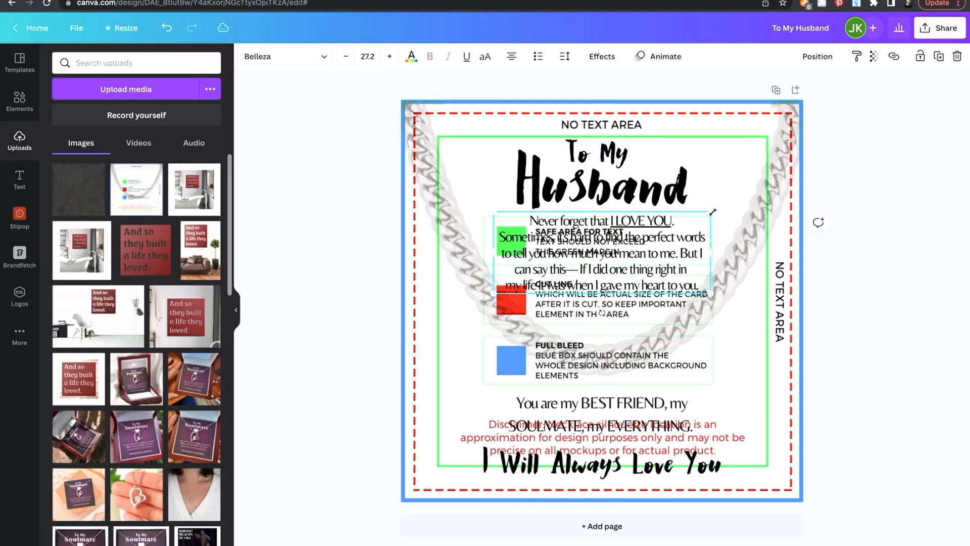
left_click_drag(712, 212, 694, 218)
left_click_drag(654, 248, 663, 245)
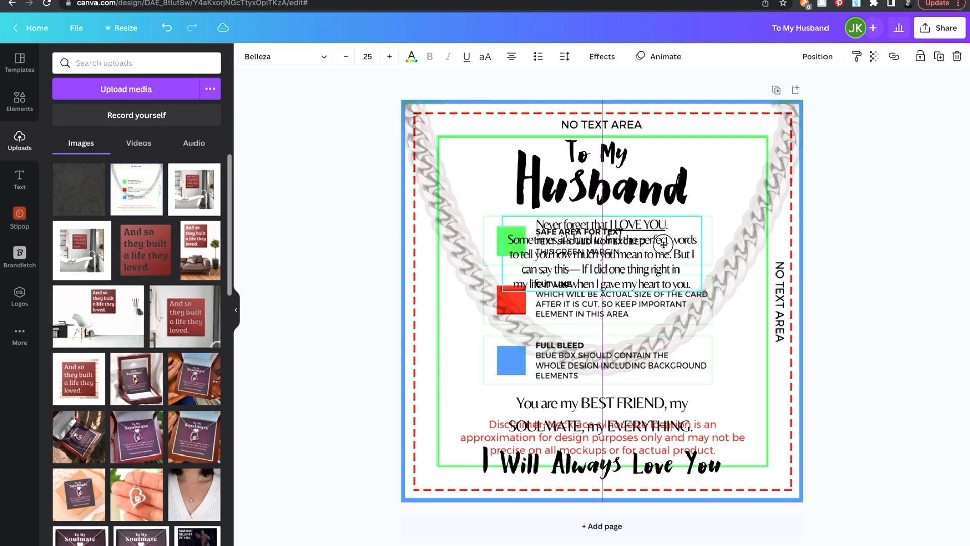
Resize and reposition the "You are my BEST FRIEND" and "I Will Always Love You" texts below the necklace, inside the safe area.
left_click(665, 397)
left_click_drag(723, 435, 694, 410)
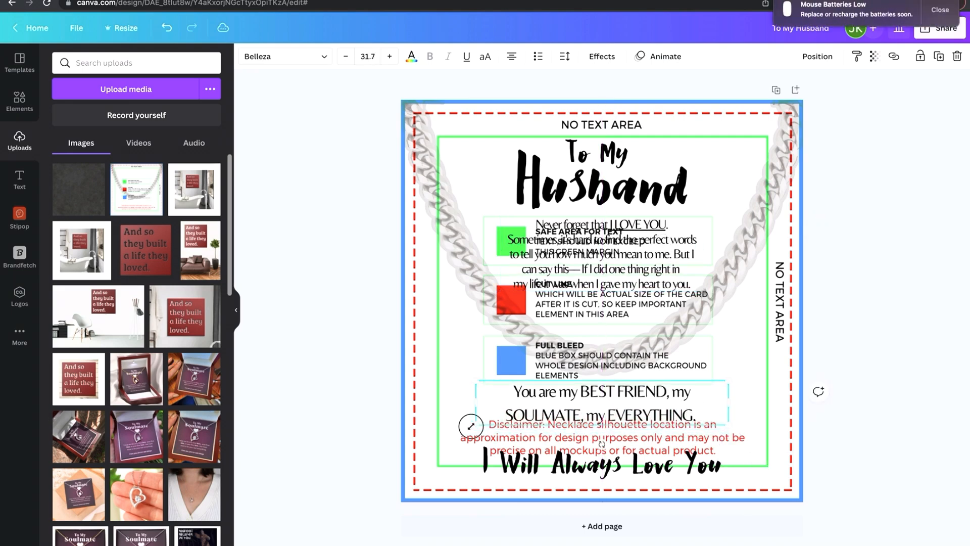
left_click_drag(471, 426, 454, 428)
left_click_drag(610, 407, 617, 409)
mouse_move(712, 461)
left_mouse_down()
mouse_move(714, 440)
mouse_move(674, 451)
left_mouse_up()
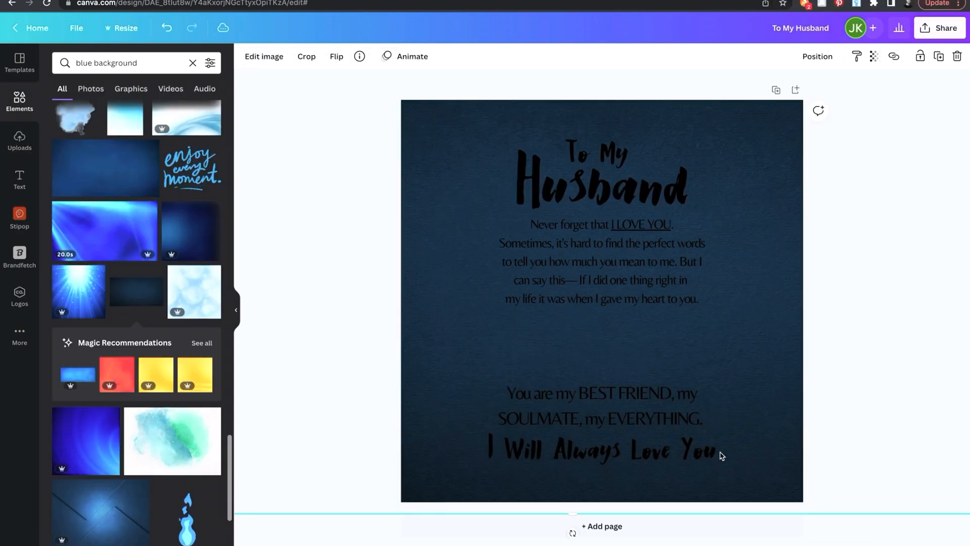
Set all the text on the blue-background card to white.
left_click(937, 216)
left_click_drag(912, 154, 418, 508)
left_click(411, 56)
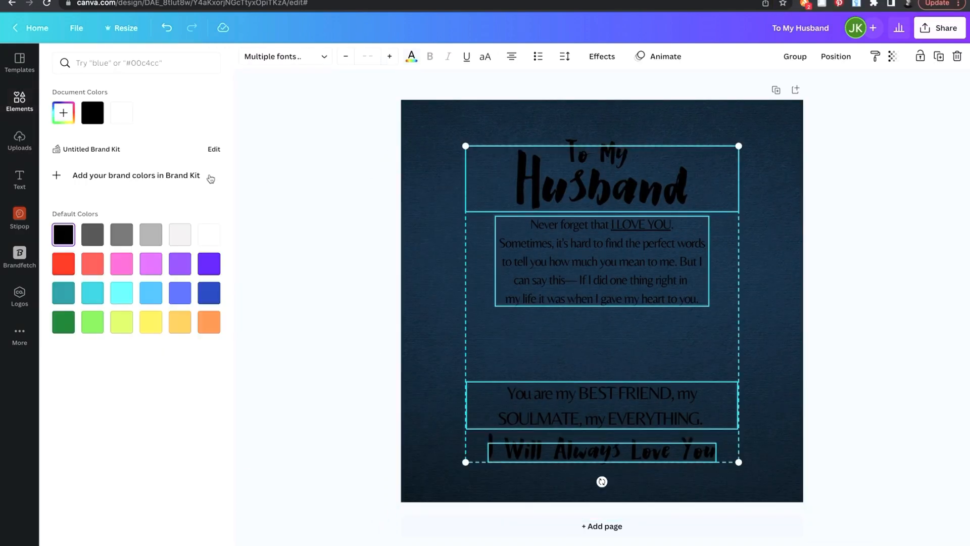
left_click(210, 244)
left_click(294, 218)
left_click(567, 335)
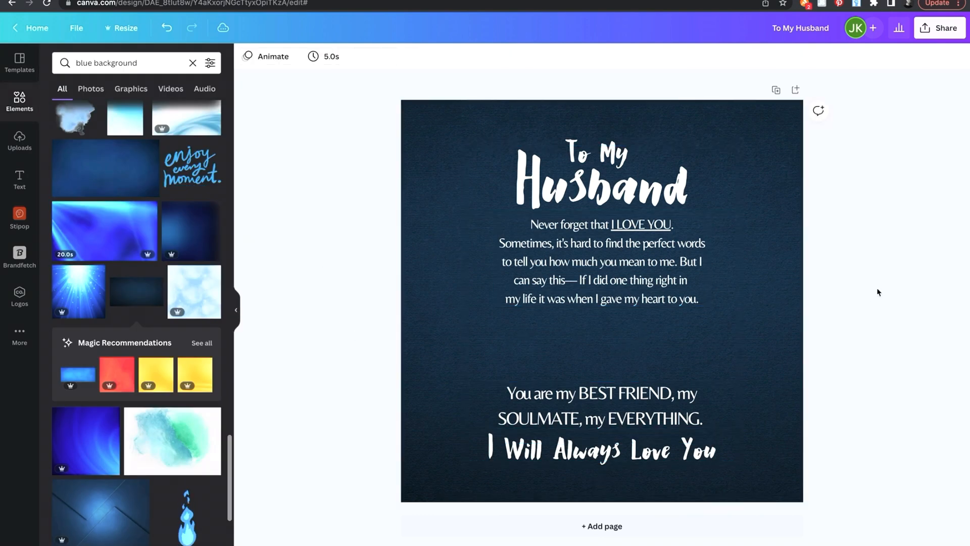
Download the blue "To My Husband" card design as a PNG.
left_click(944, 29)
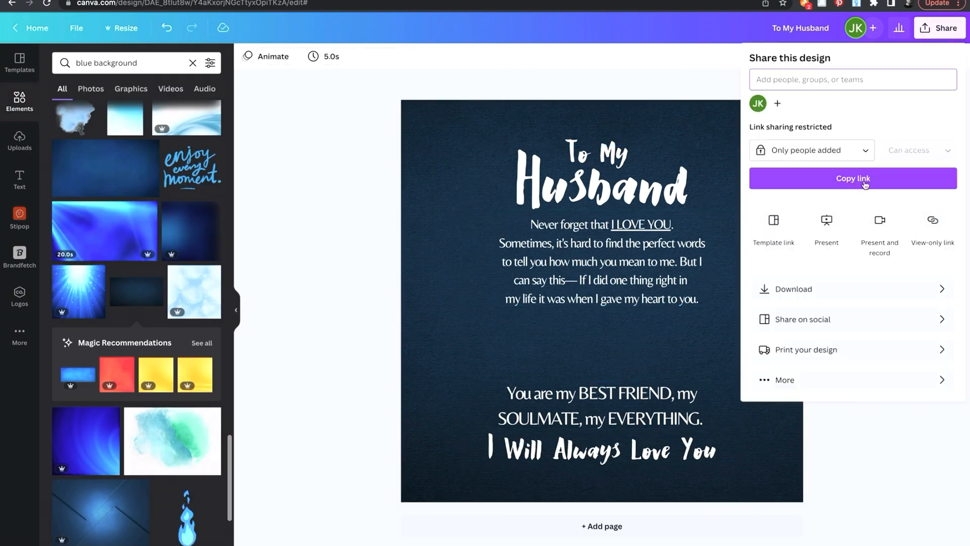
left_click(839, 286)
left_click(847, 251)
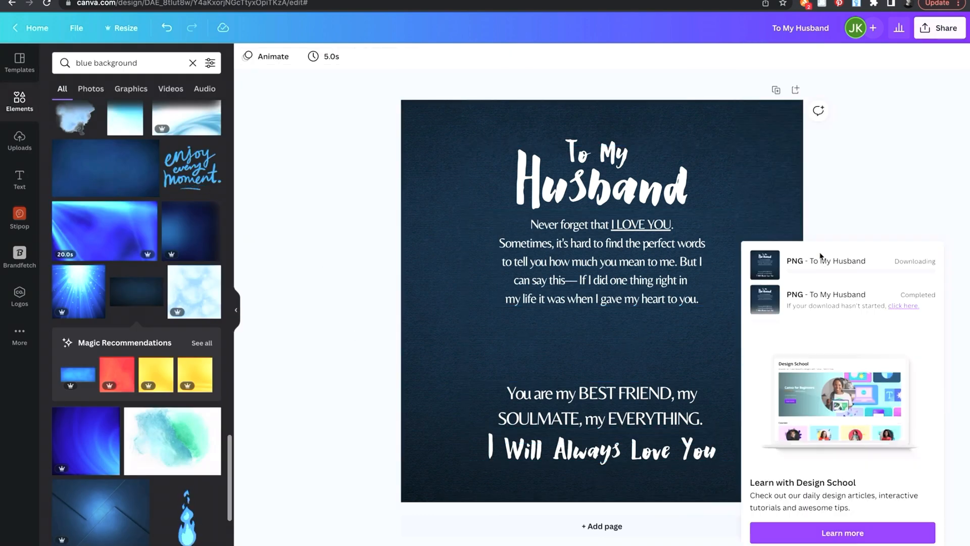
left_click(864, 197)
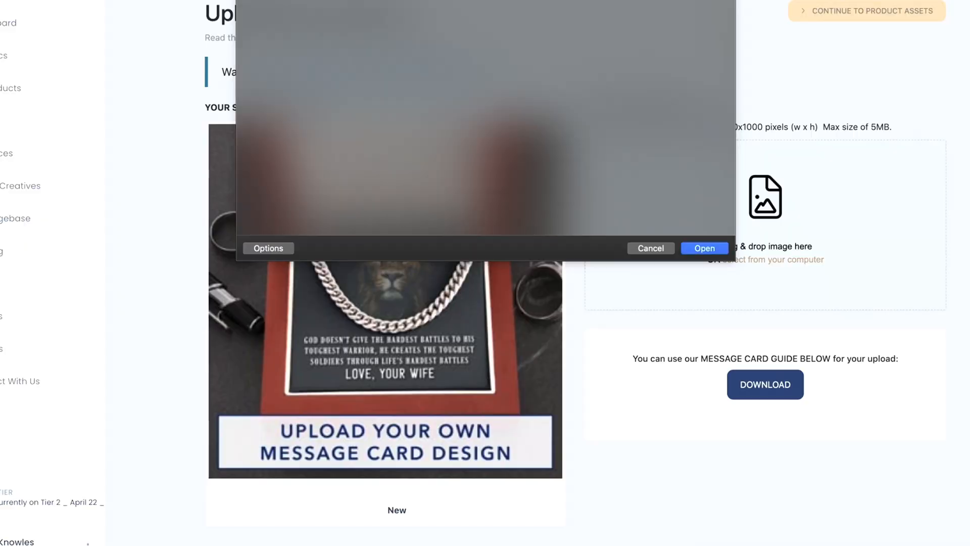
In ShineOn, upload the black "To My Husband" card artwork and continue to the product's publishing details.
key("Return")
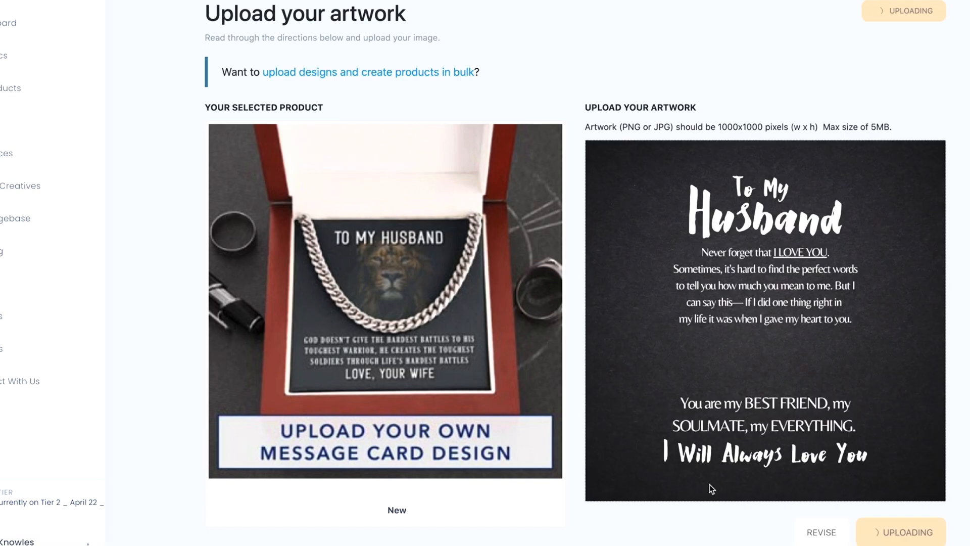
scroll(644, 302, "down", 2)
scroll(867, 417, "up", 2)
scroll(923, 389, "down", 3)
left_click(788, 407)
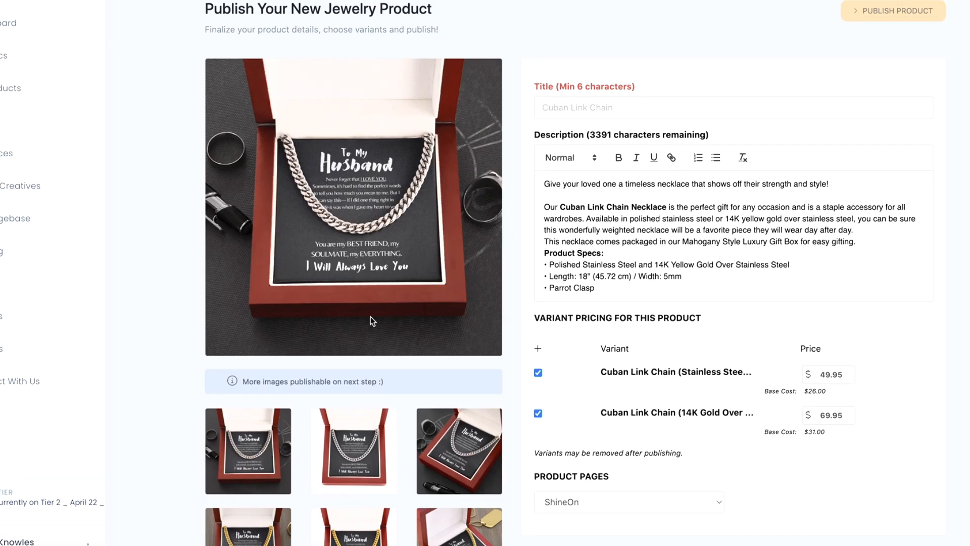
Title the product "To My Husband - Gave My Heart To You | Stainless Steel & Yellow Gold Chain Necklace" and address the description to "your husband".
scroll(439, 289, "down", 5)
scroll(441, 289, "up", 5)
left_click(607, 107)
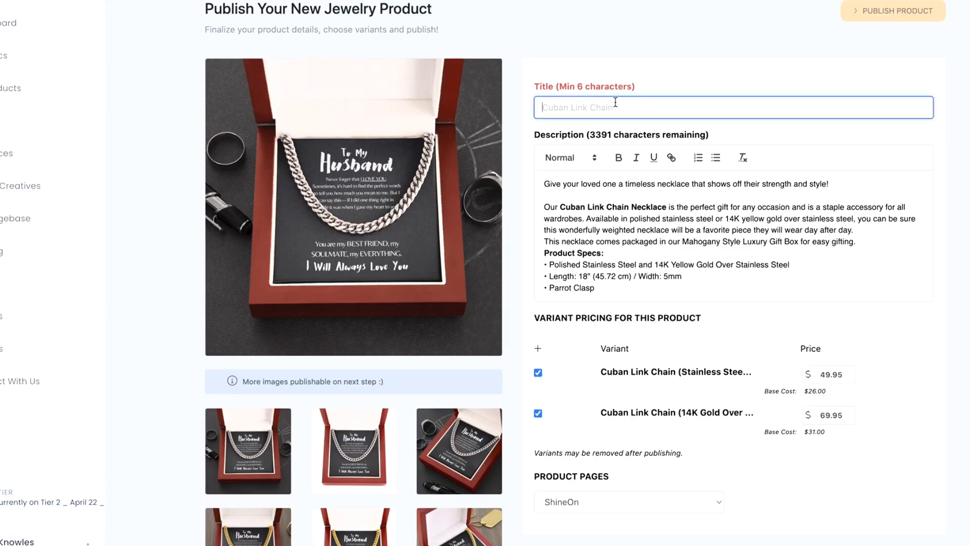
type("To My H")
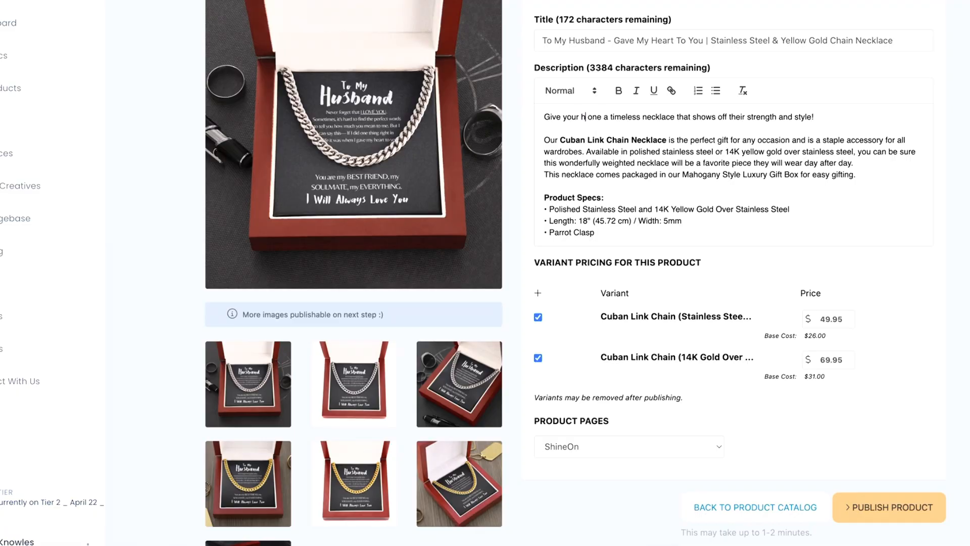
type("usband")
key("BackSpace")
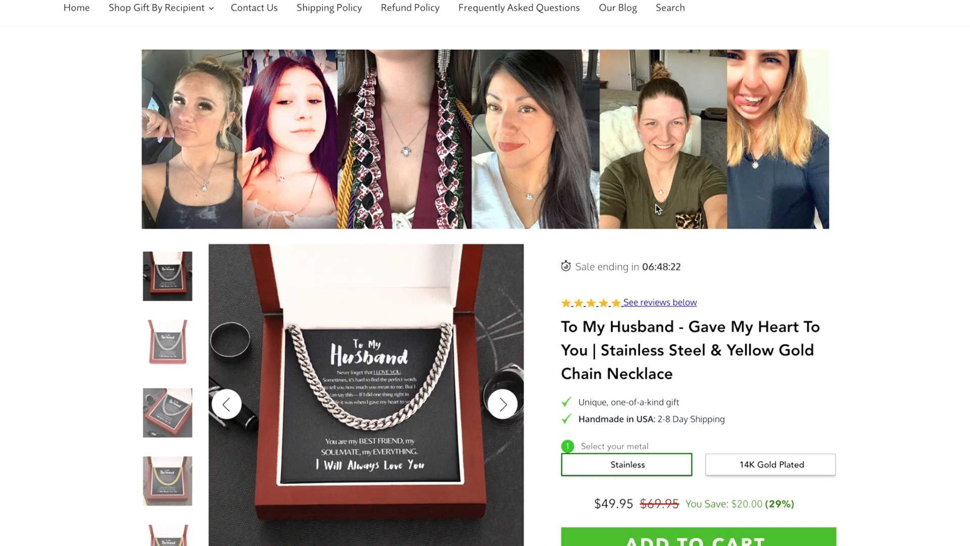
Review the published necklace's storefront page, including its mockup images, prices and 14K Gold Plated option.
scroll(657, 207, "down", 5)
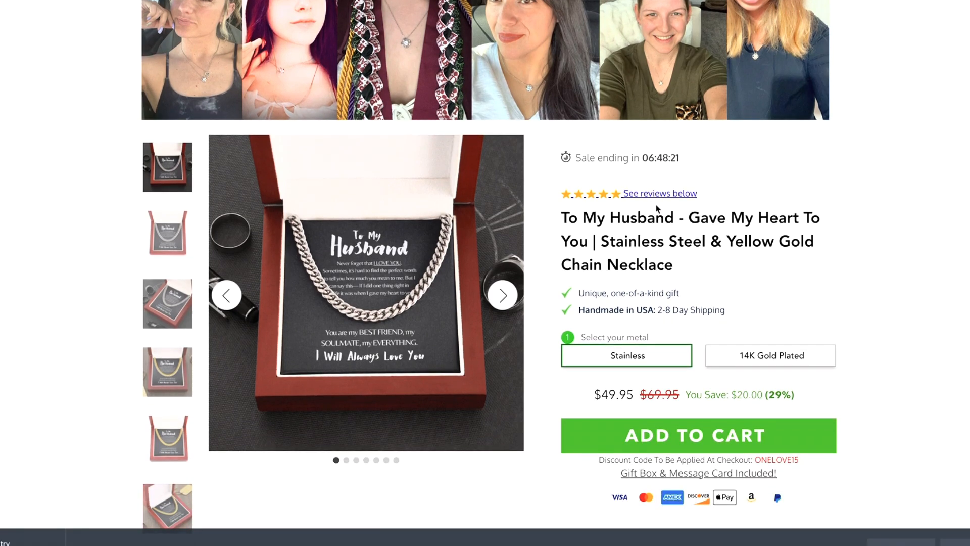
left_click(189, 100)
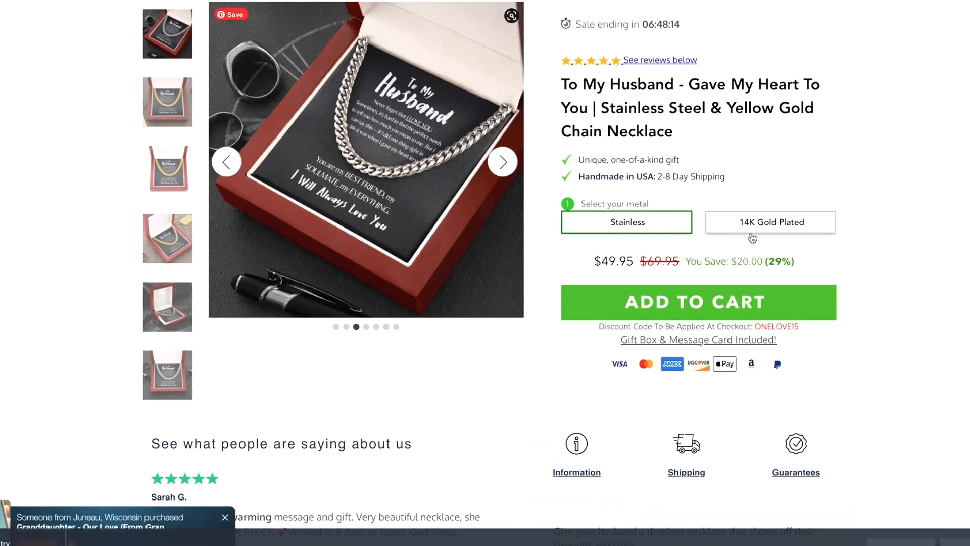
left_click(749, 230)
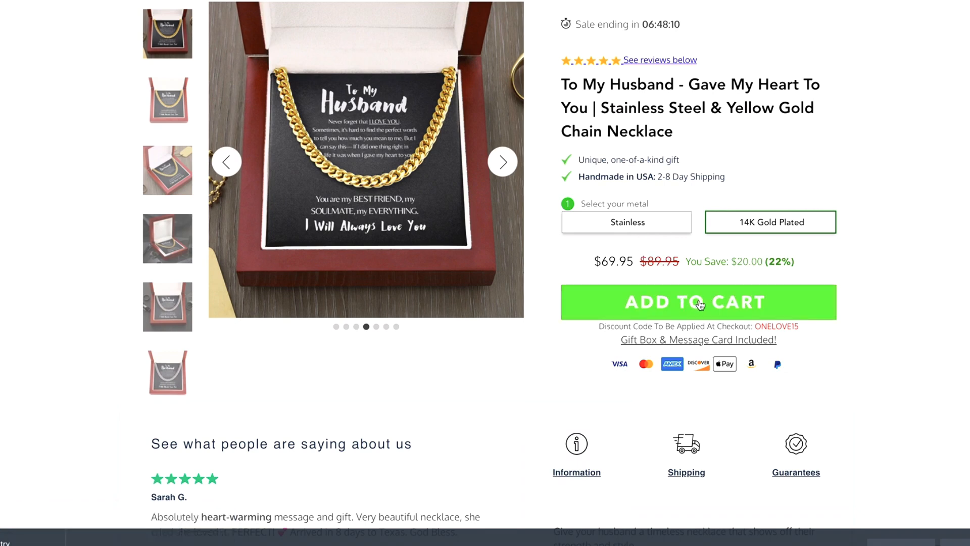
scroll(701, 303, "down", 2)
scroll(700, 303, "up", 2)
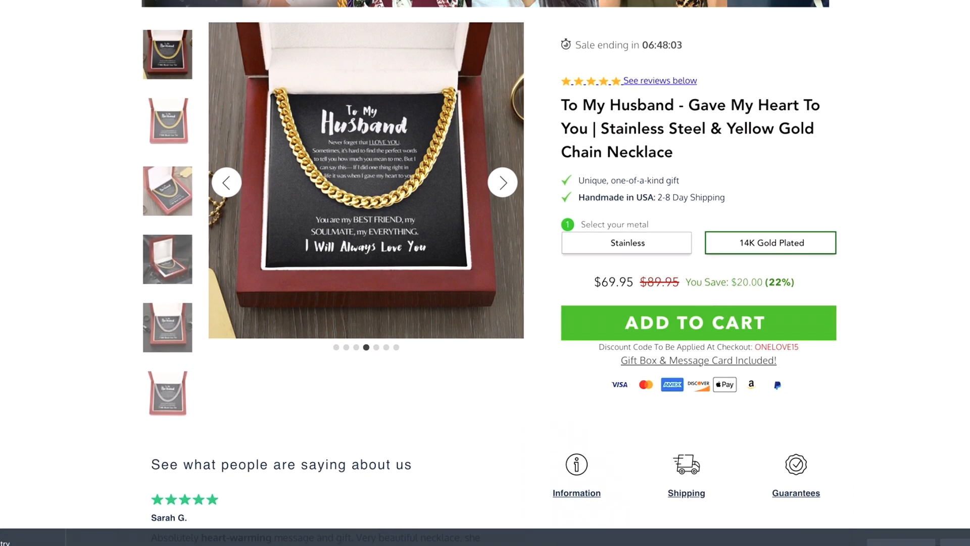
scroll(488, 272, "up", 1)
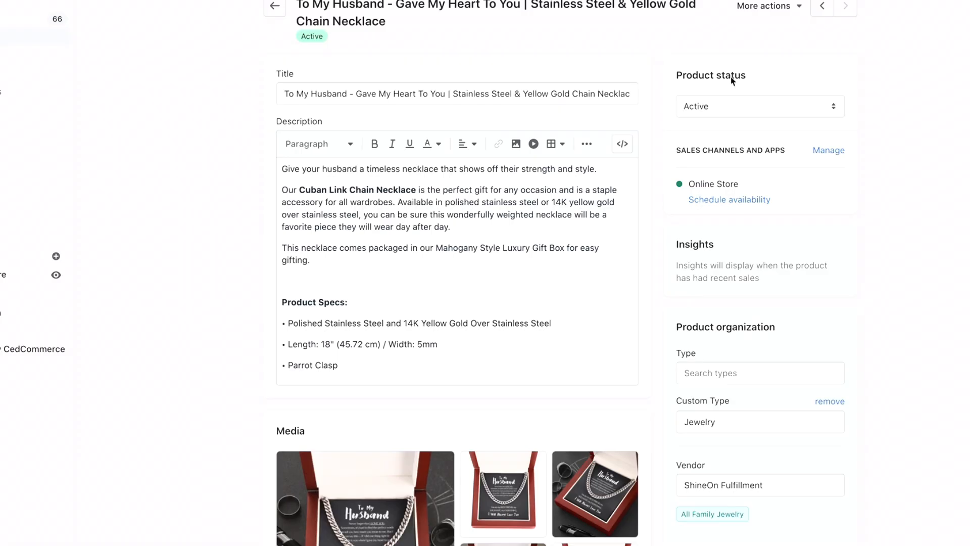
In the store admin, delete the front-view gold necklace mockup on wood and the dark open-box mockup from the product media.
scroll(730, 77, "down", 2)
scroll(727, 110, "up", 1)
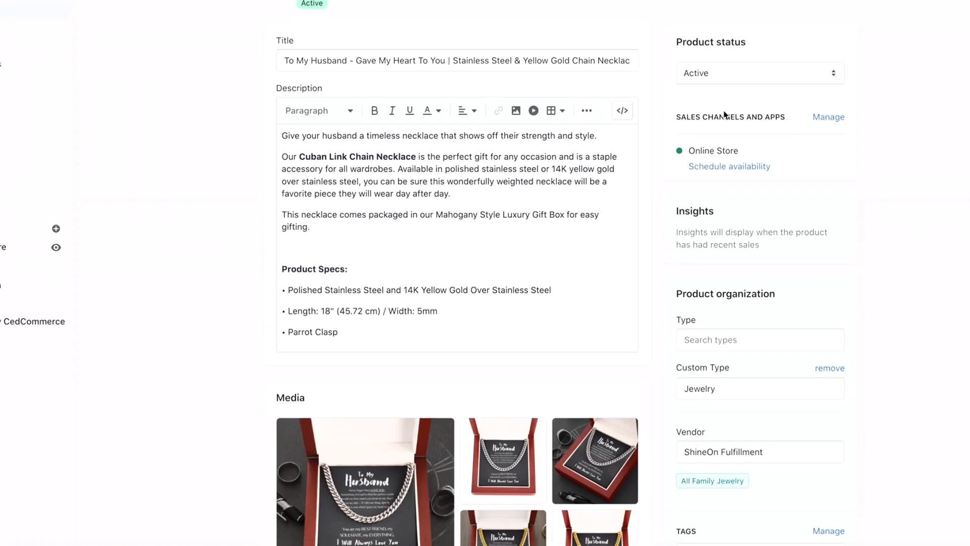
scroll(725, 114, "down", 3)
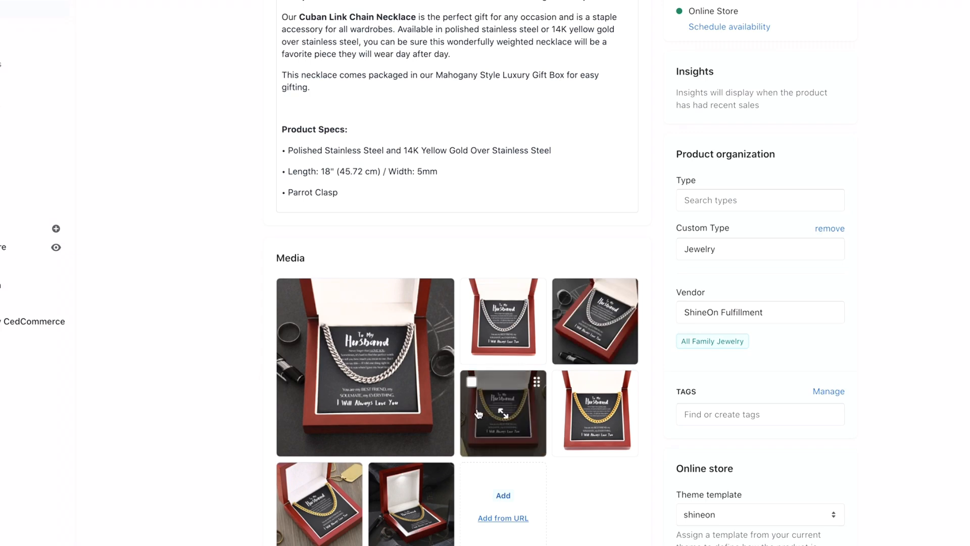
left_click(471, 381)
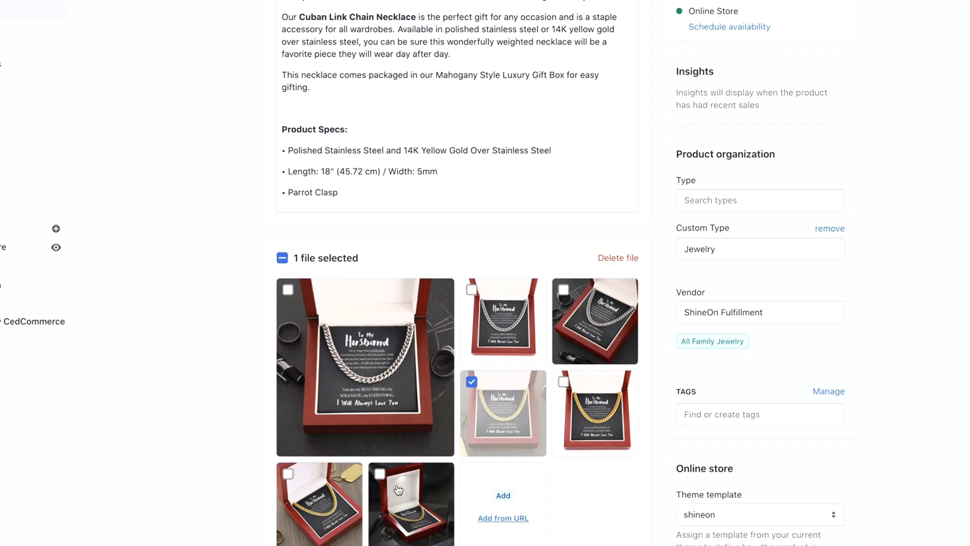
left_click(380, 474)
left_click(627, 257)
left_click(639, 285)
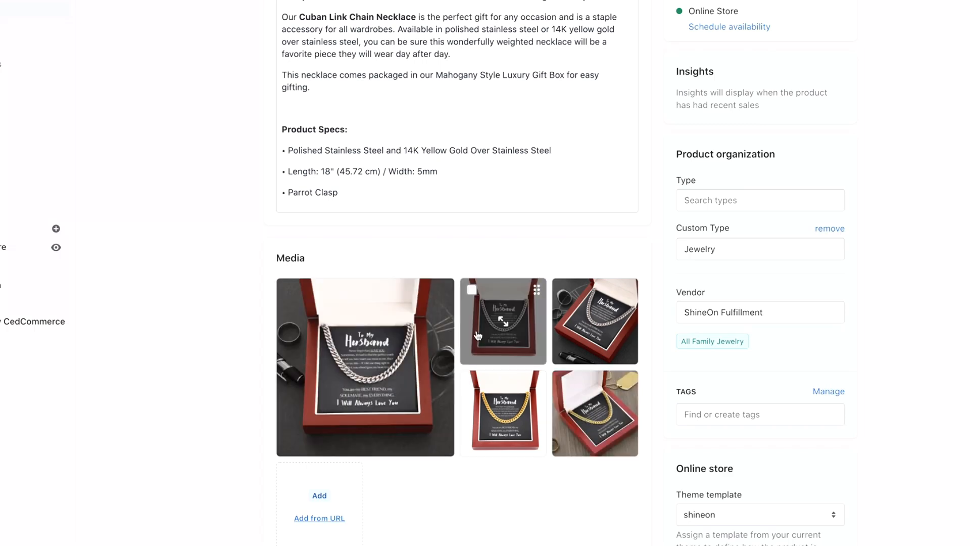
left_click(623, 316)
key("Escape")
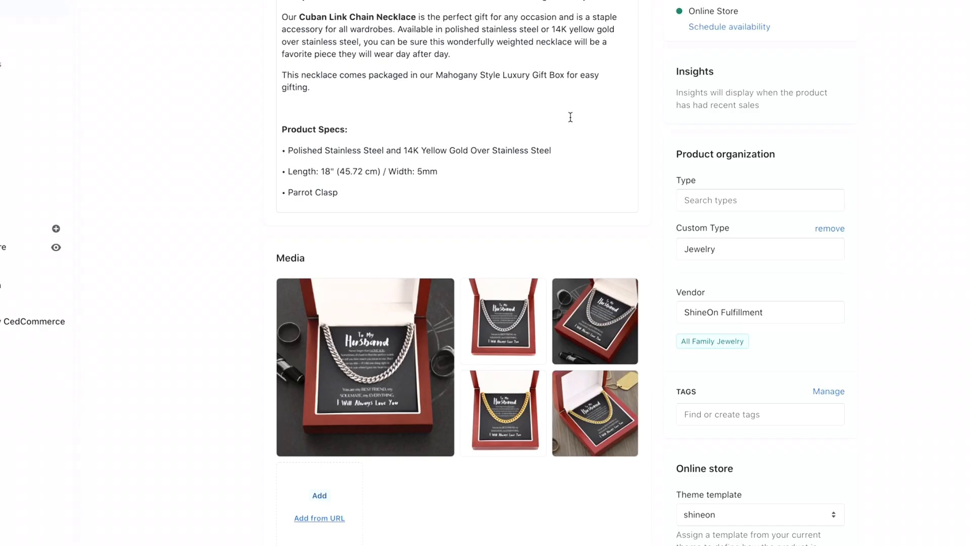
scroll(508, 133, "up", 3)
left_click(362, 248)
left_click(516, 116)
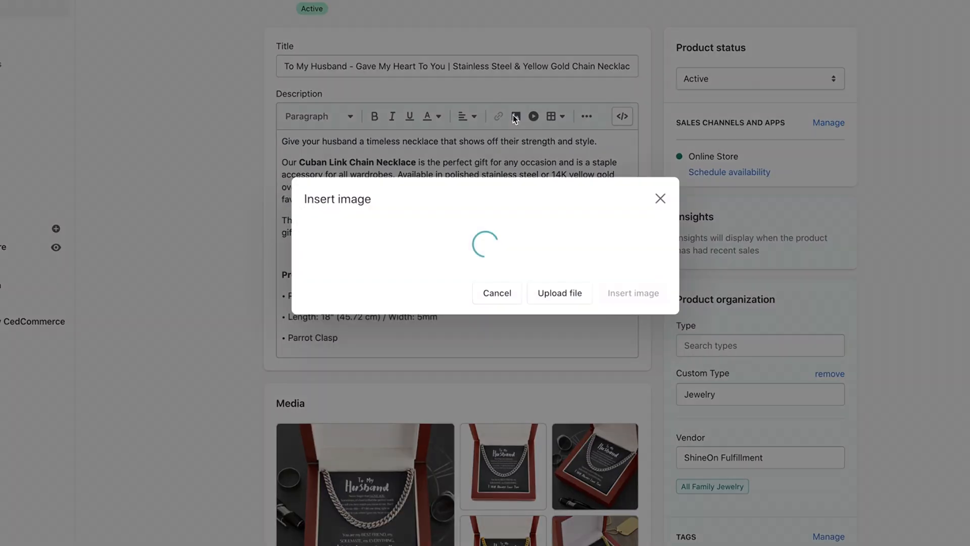
left_click(561, 437)
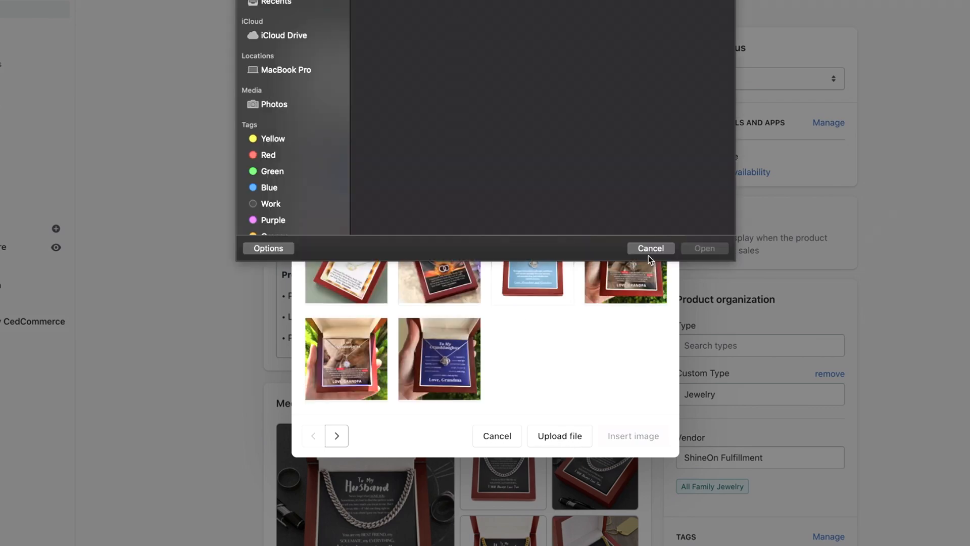
left_click(650, 251)
left_click(497, 436)
Copy the white-background stainless steel mockup from the media into the description's empty line above Product Specs.
scroll(364, 404, "down", 2)
left_click(363, 444)
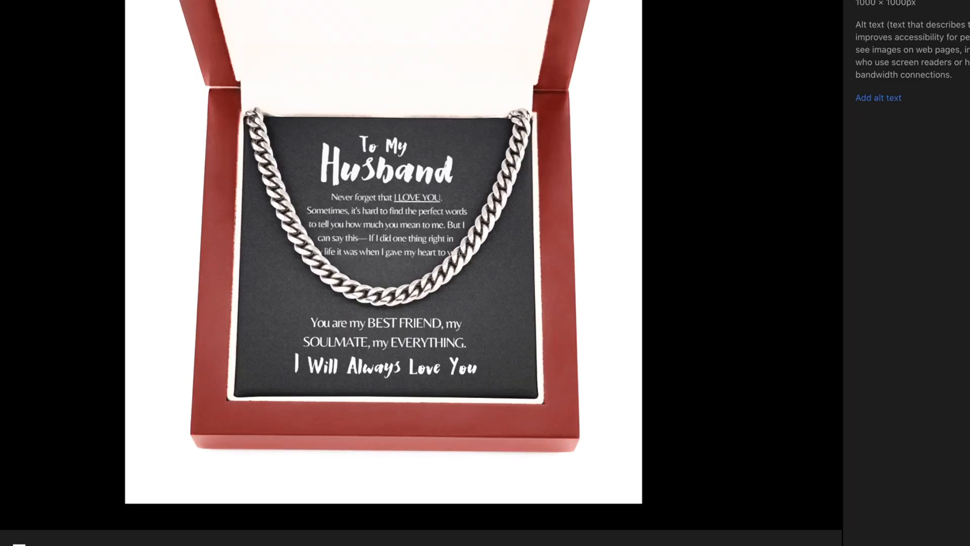
key("Escape")
left_click(358, 178)
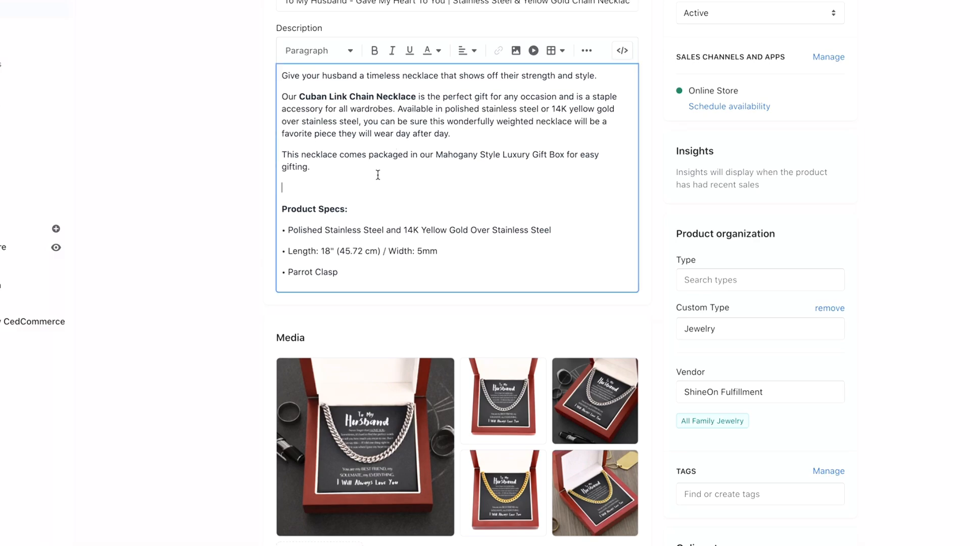
left_click(533, 51)
left_click(660, 155)
scroll(526, 225, "down", 5)
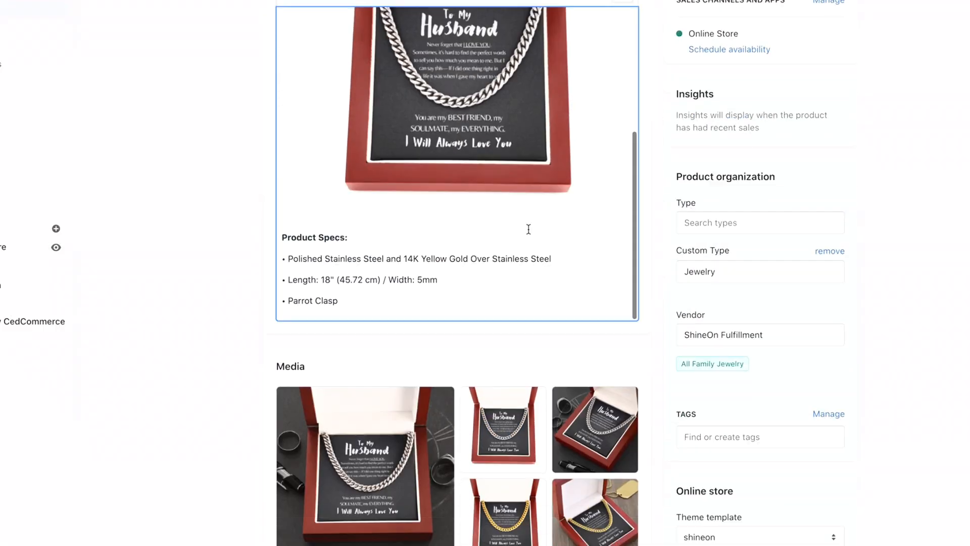
Save the product and open both Cuban Link Chain variants in the bulk editor to edit their compare-at prices.
scroll(528, 230, "up", 10)
scroll(158, 234, "down", 15)
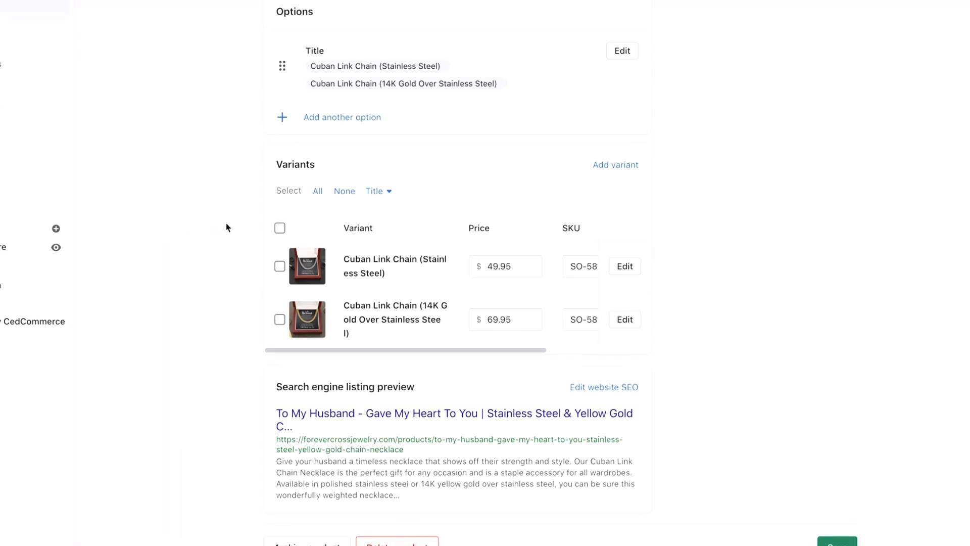
left_click(280, 228)
left_click(399, 234)
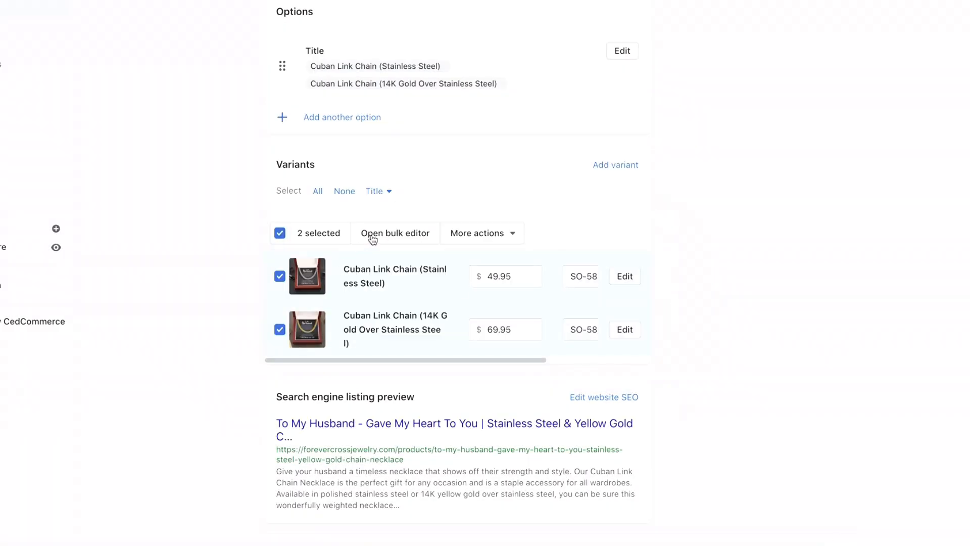
scroll(374, 234, "up", 15)
scroll(24, 267, "down", 15)
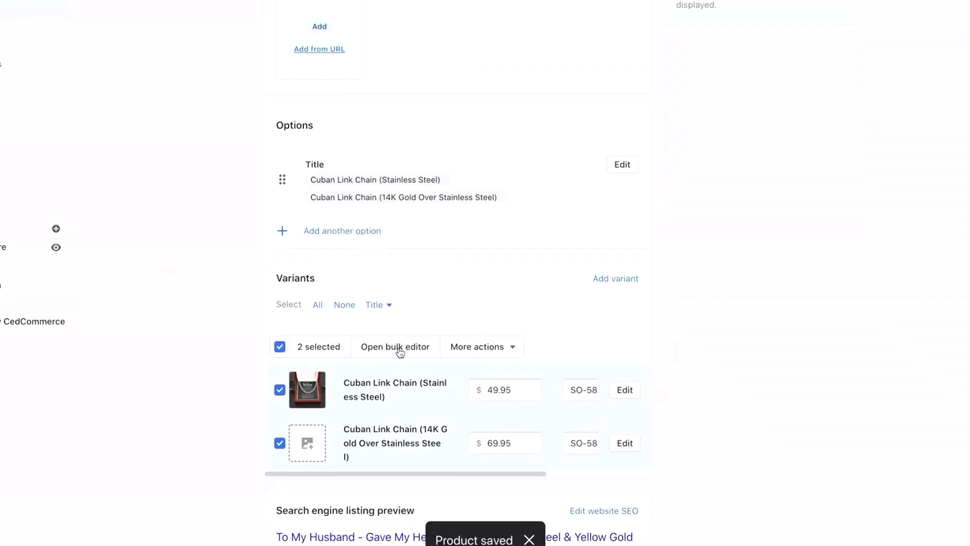
left_click(399, 348)
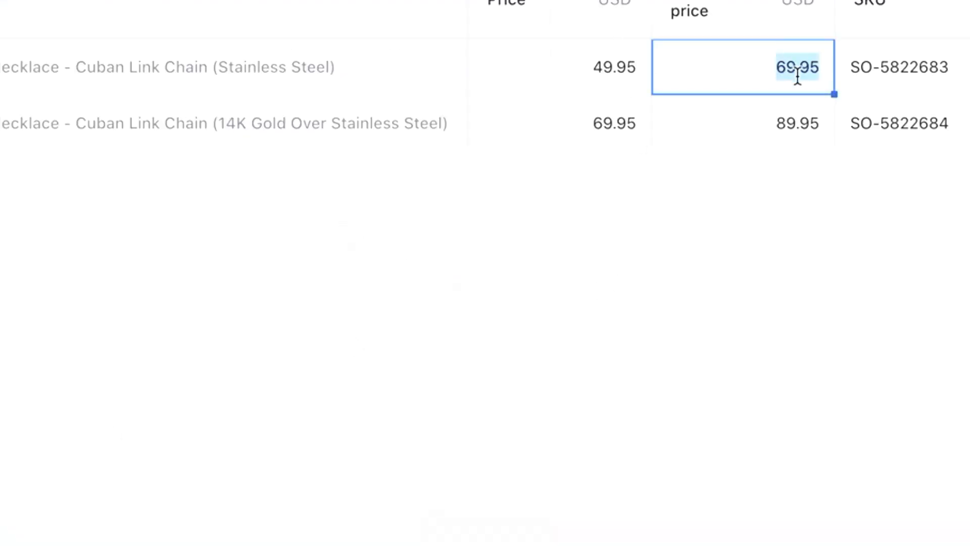
left_click(791, 122)
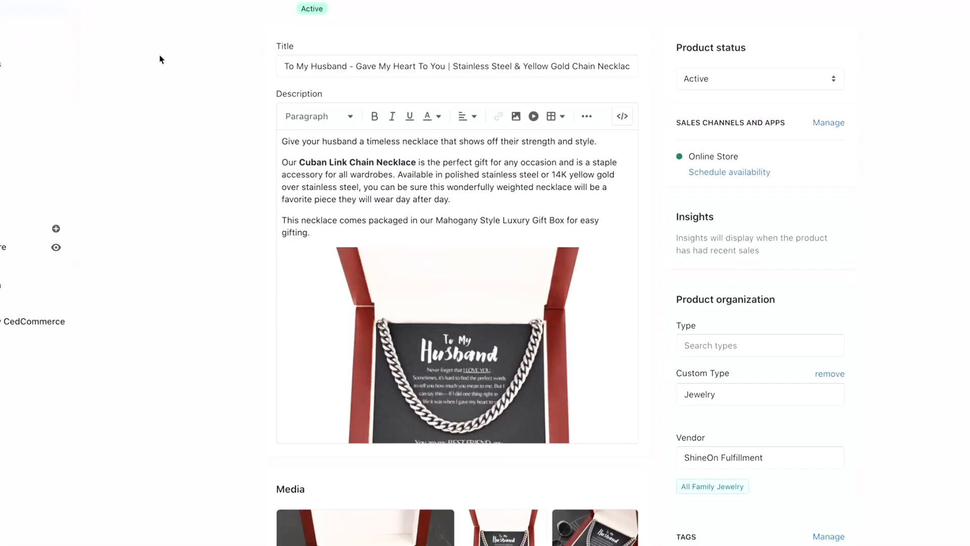
Tag the product with "To My Husband" and "Cuban Chain Necklace".
scroll(743, 266, "down", 1)
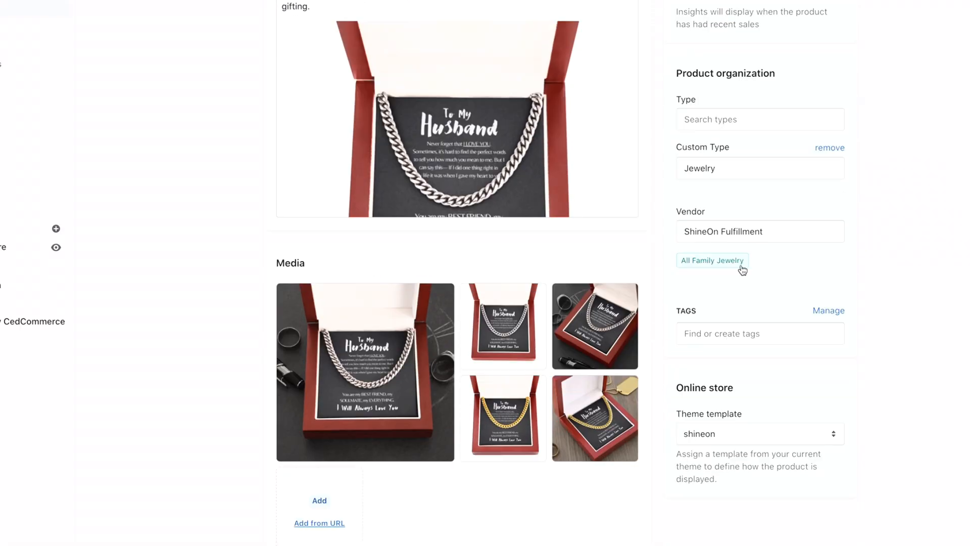
type("sband")
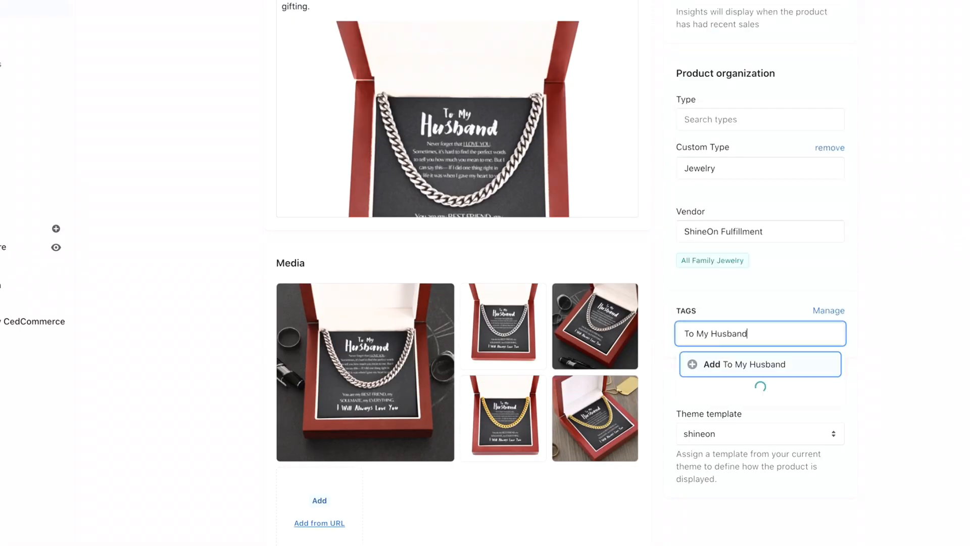
key("Return")
type("Hus")
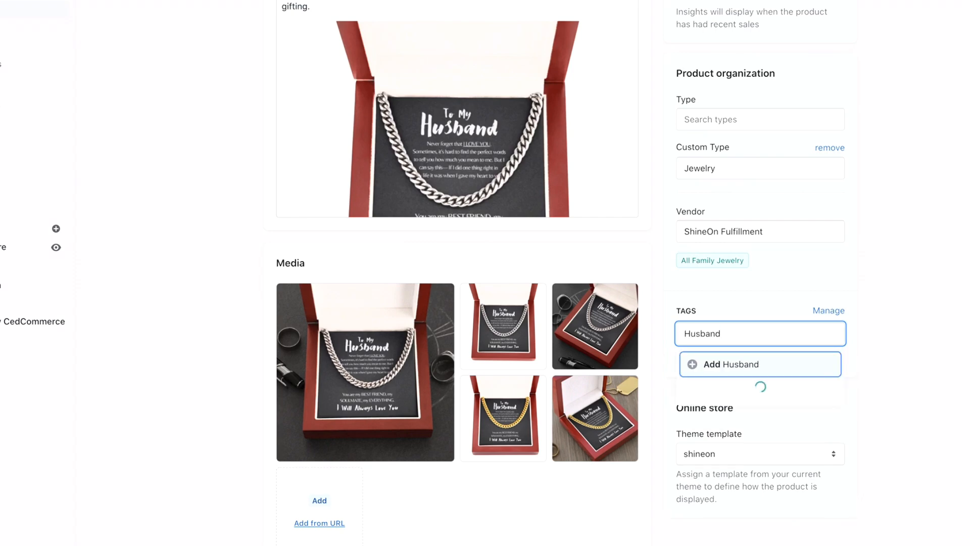
left_click(891, 323)
scroll(891, 322, "down", 2)
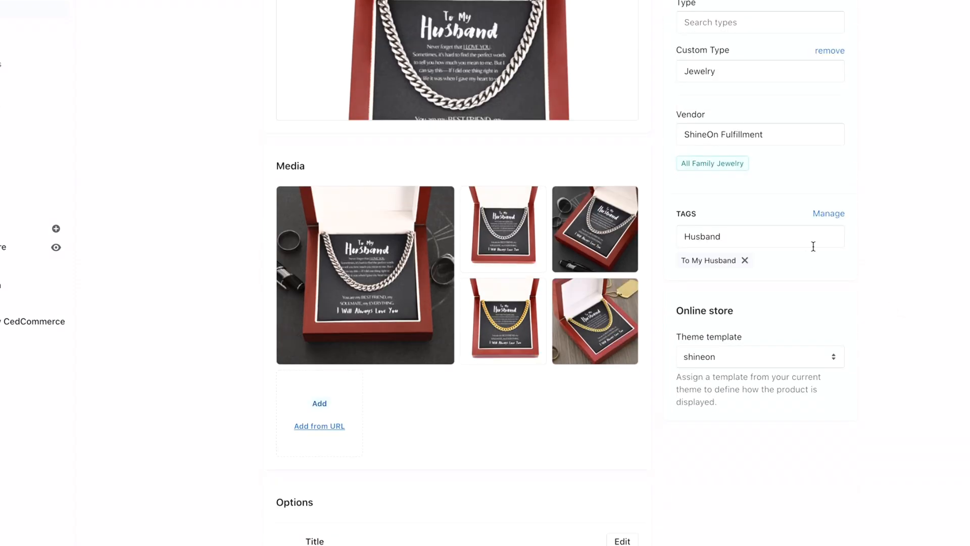
left_click(804, 230)
left_click(730, 284)
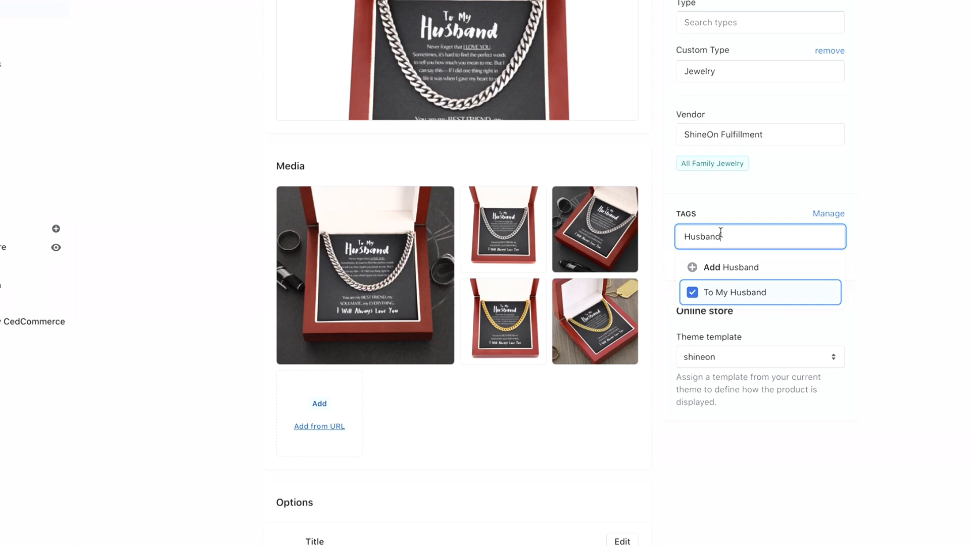
type("Cuban Chain Necklace")
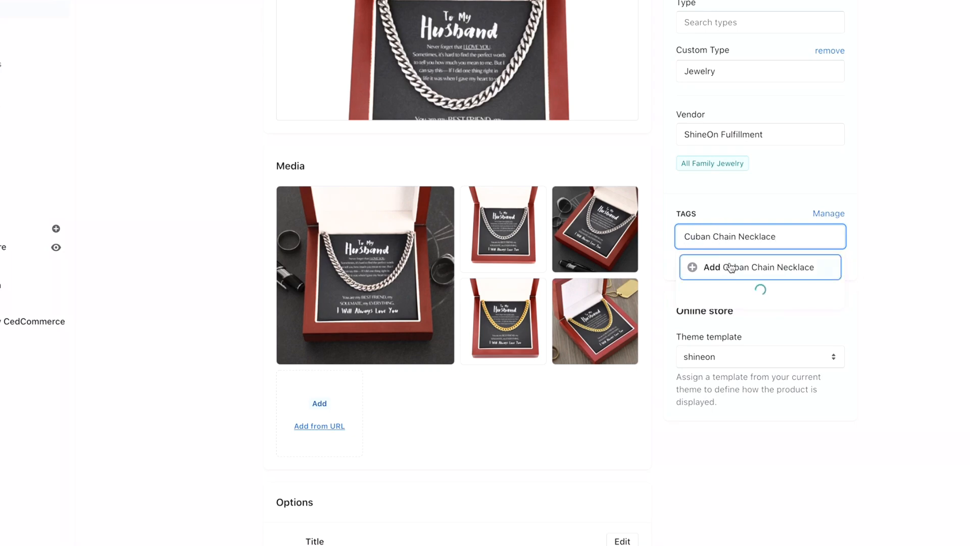
left_click(729, 269)
Set an image for the 14K Gold Over Stainless Steel variant and save the product.
scroll(861, 115, "down", 10)
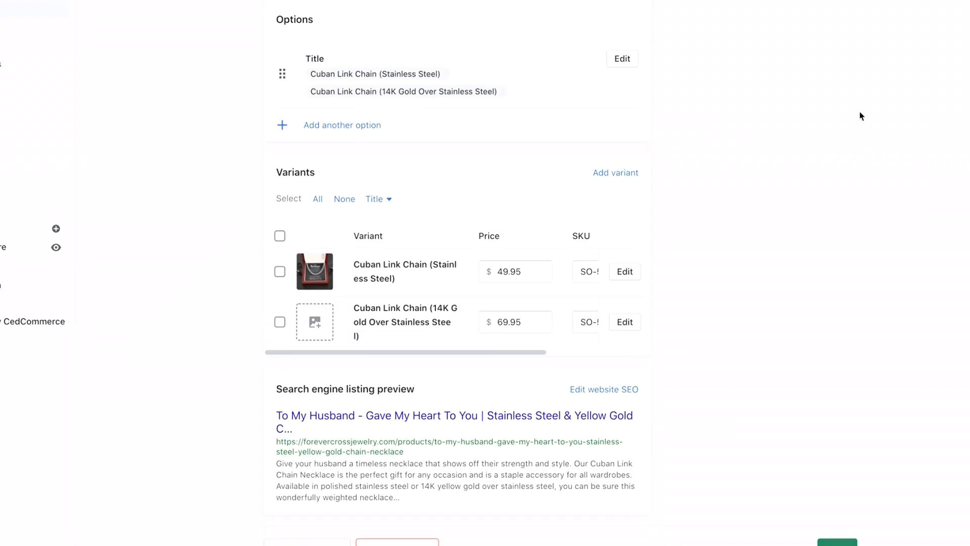
left_click(316, 332)
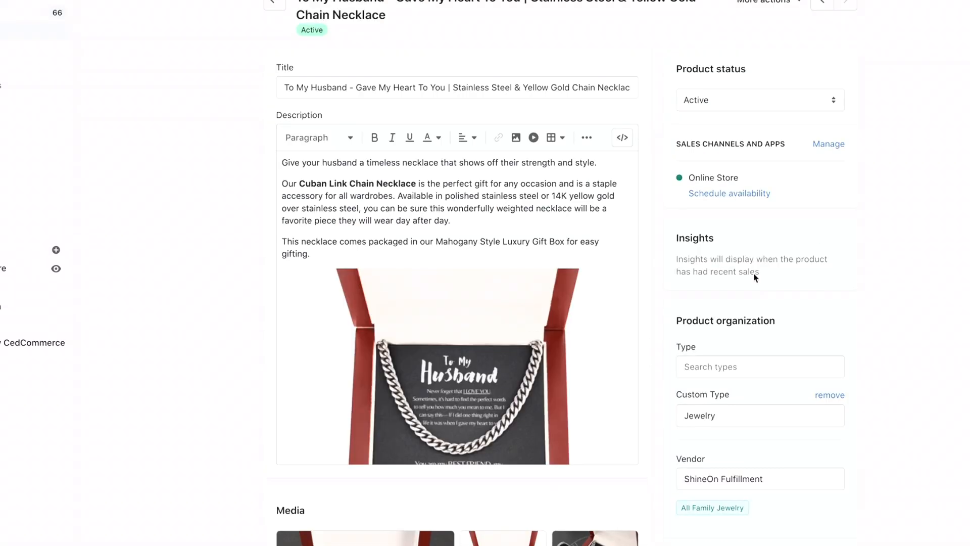
scroll(466, 288, "down", 5)
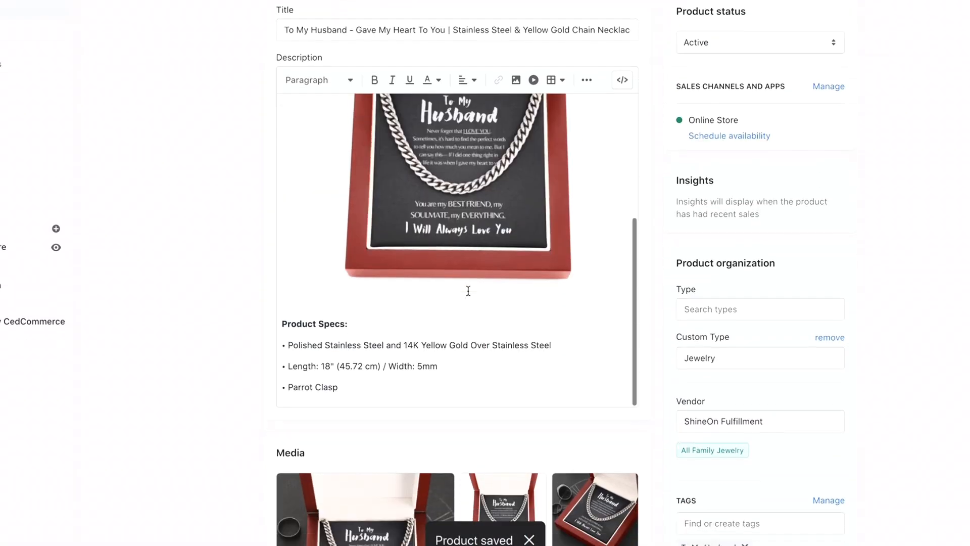
scroll(469, 290, "up", 6)
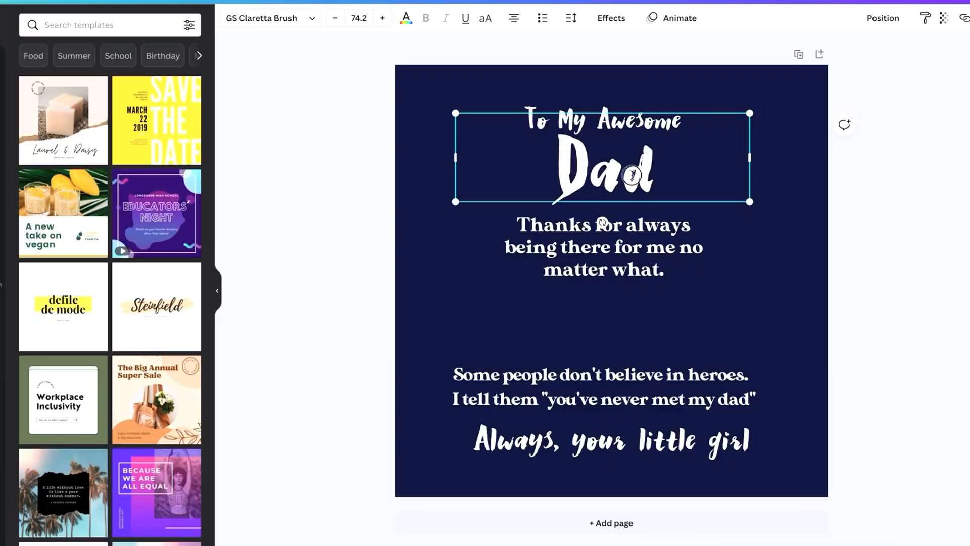
Switch to Canva, address the "To My Awesome" card to "Papa" and nudge the "Love, Your Favorite Daughter" line slightly to the right.
double_click(606, 167)
type("Papa")
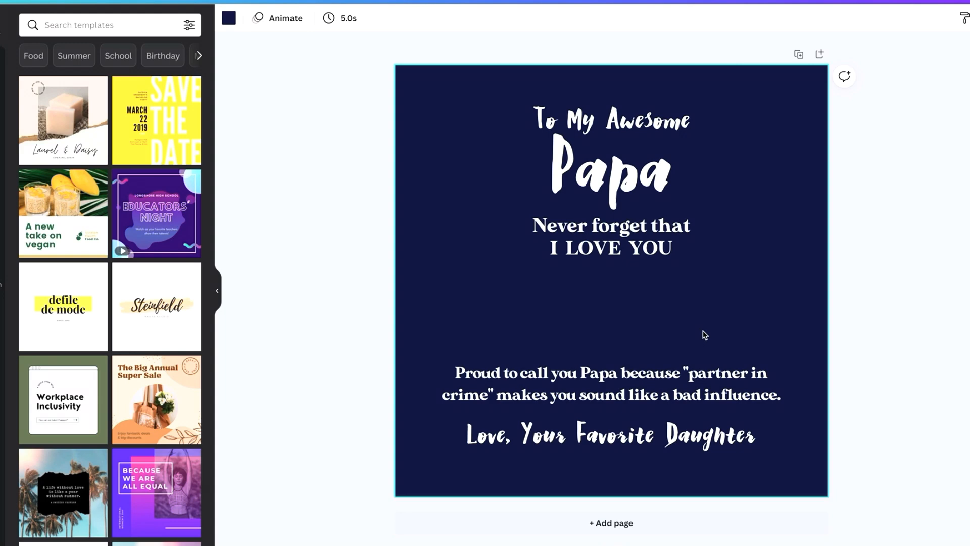
left_click_drag(582, 452, 614, 447)
left_click(638, 311)
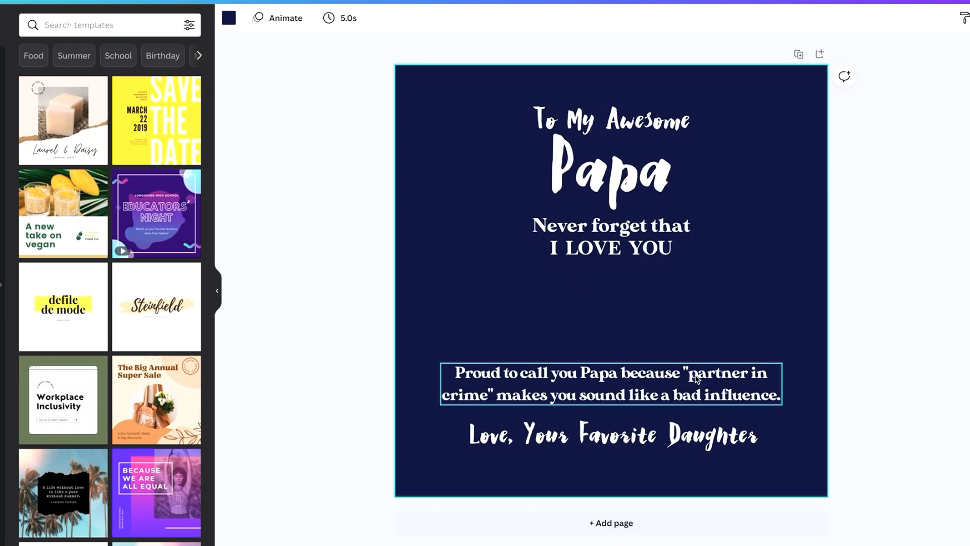
Reword the start of the "partner in crime" message to "I'm proud to call you Papa".
left_click(548, 384)
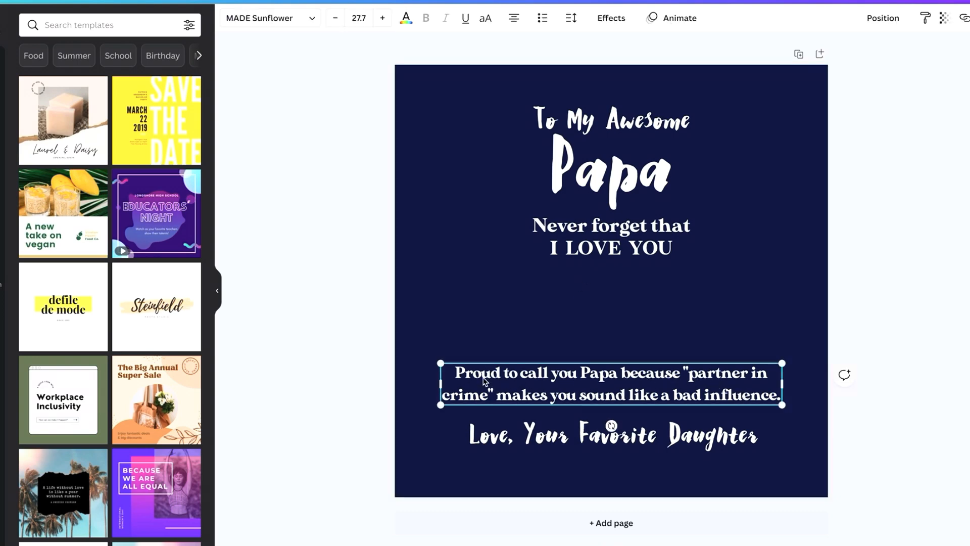
double_click(483, 373)
type("I'm proud")
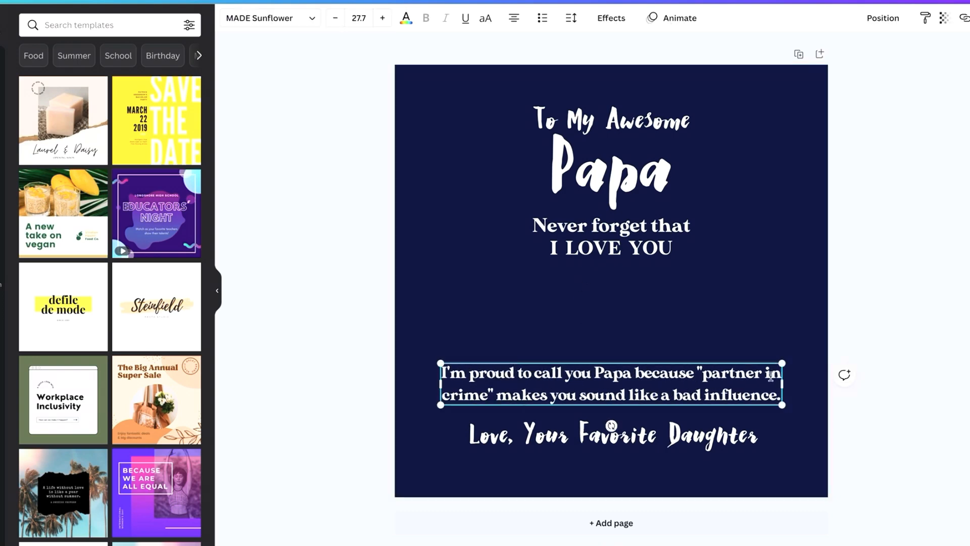
left_click(790, 299)
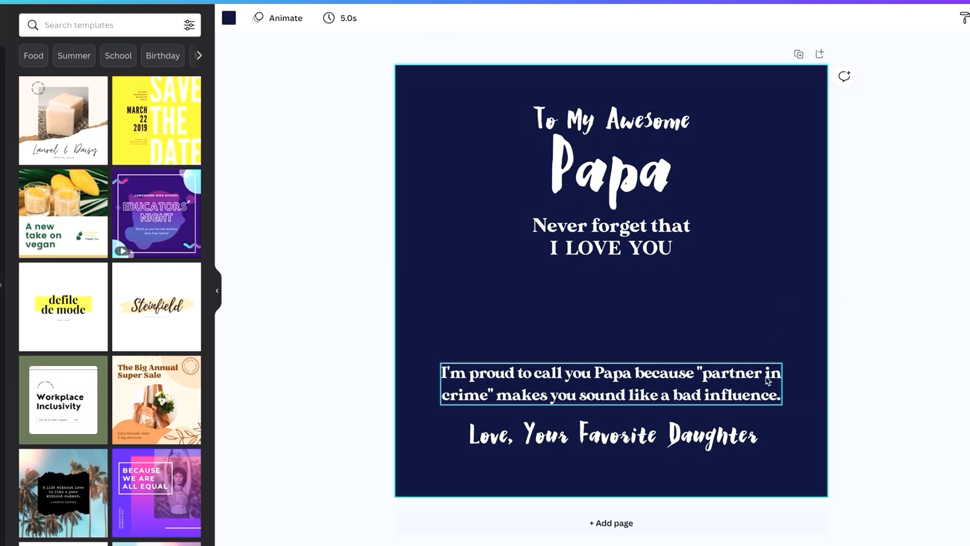
Reword the start of the "partner in crime" message to "I call you Papa".
left_click(544, 388)
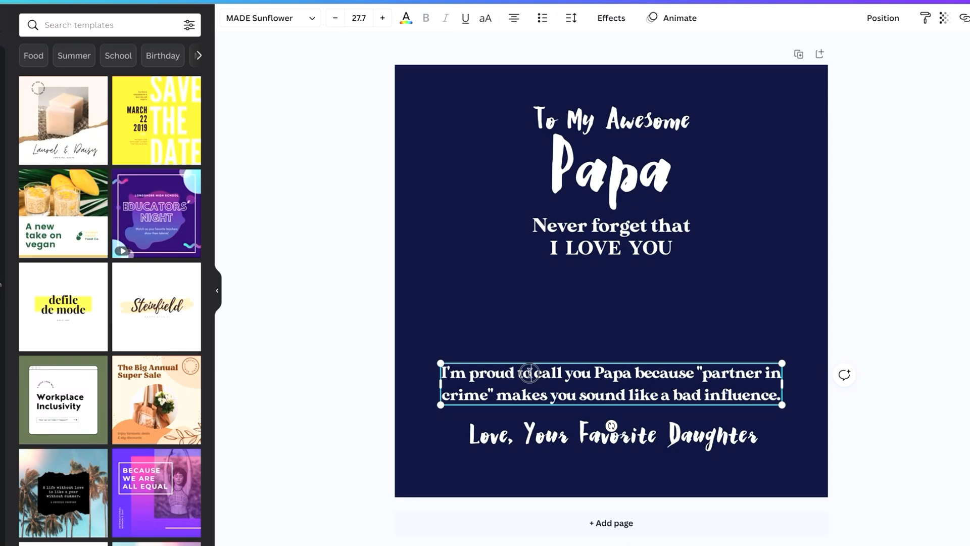
left_click_drag(532, 373, 447, 374)
type("I")
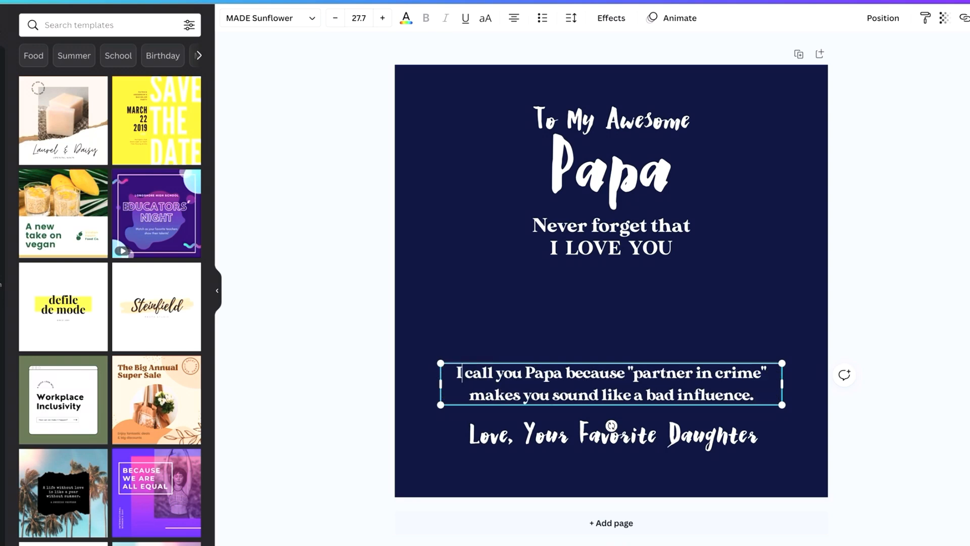